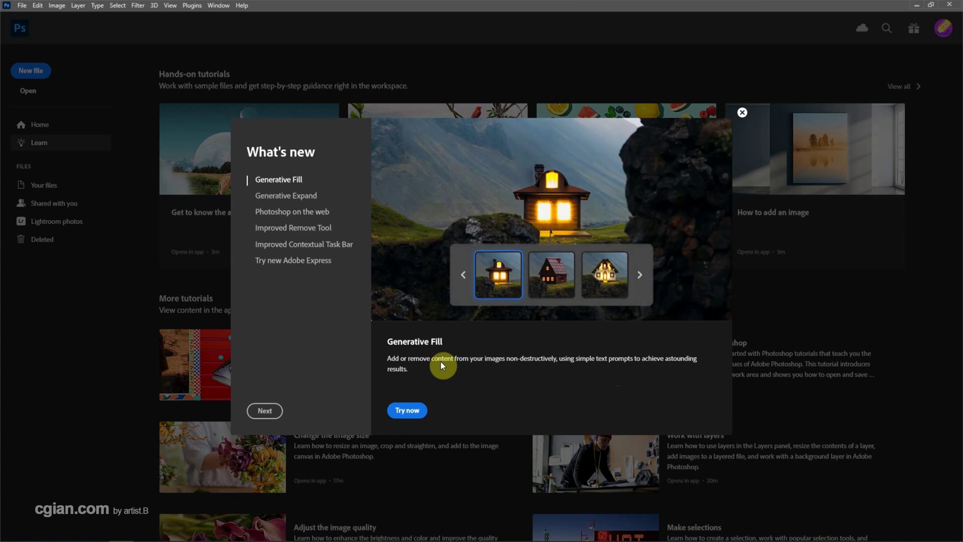
Dismiss the What's New overview to reveal the Learn home screen
left_click(743, 112)
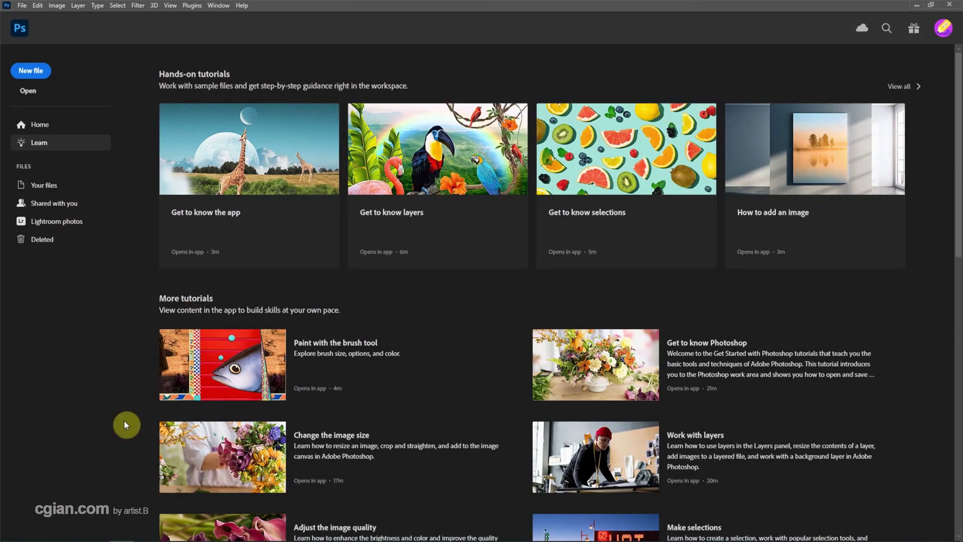
Drag tropical-beach-sunny-day.jpg from File Explorer into Photoshop and enable the Contextual Task Bar
mouse_move(48, 538)
left_click(48, 533)
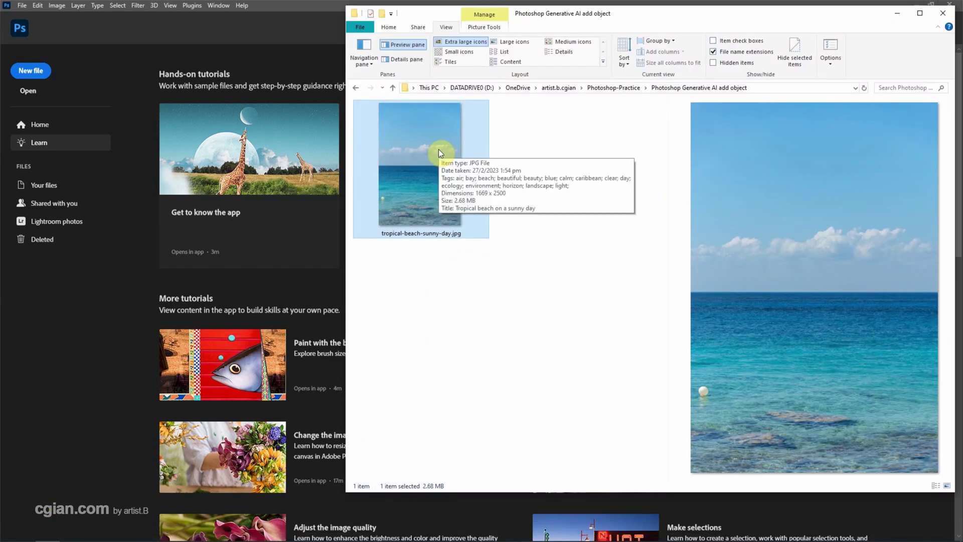
left_click_drag(439, 149, 139, 207)
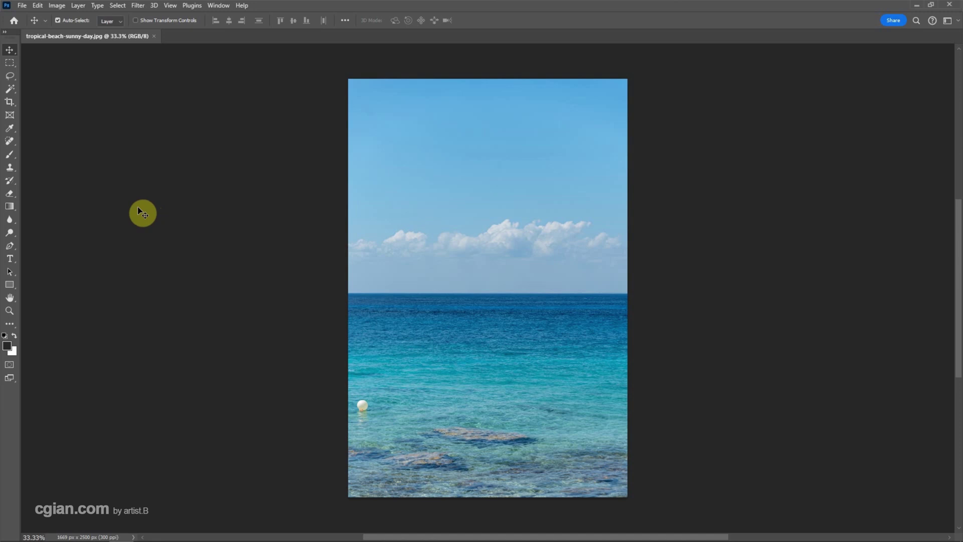
left_click(219, 5)
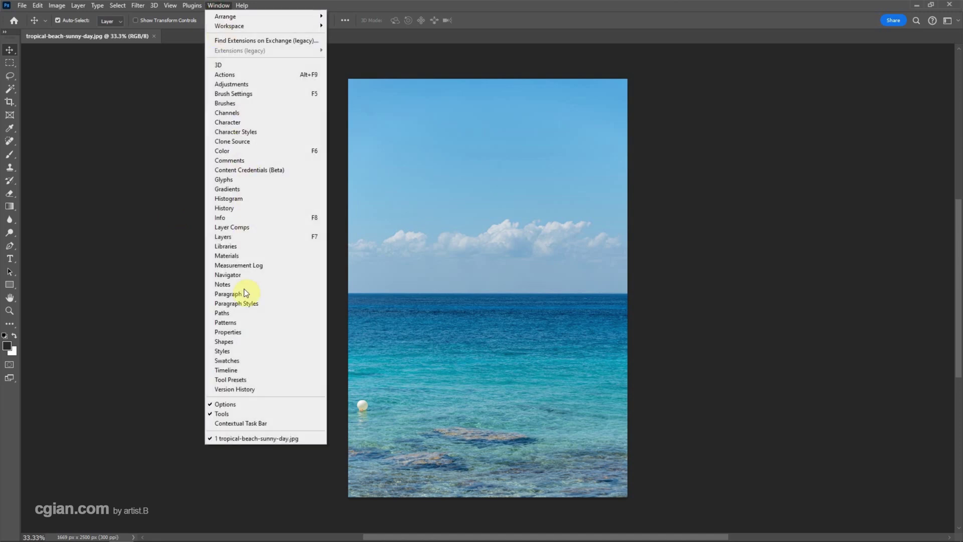
left_click(248, 423)
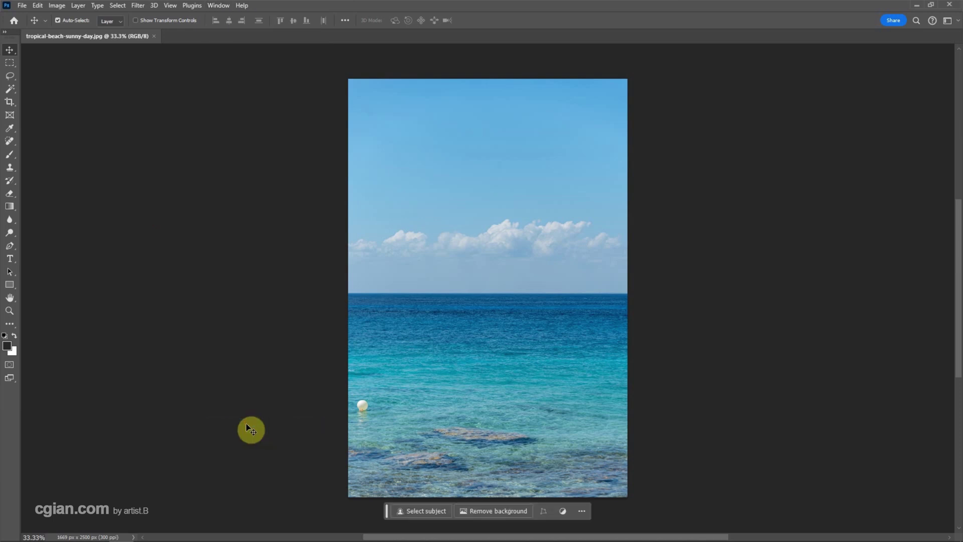
Marquee-select a rectangle across the horizon right of centre and start Generative Fill
left_click(9, 62)
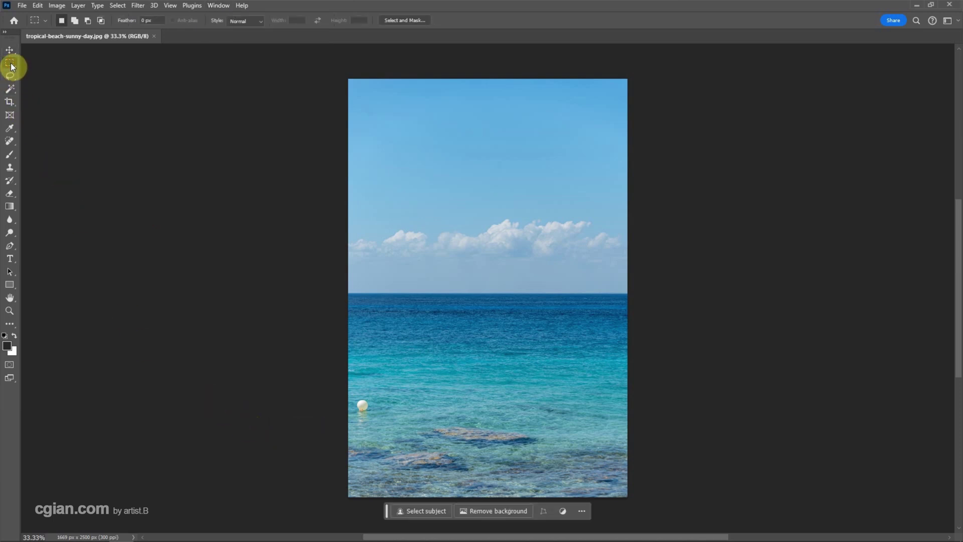
left_click_drag(496, 236, 586, 349)
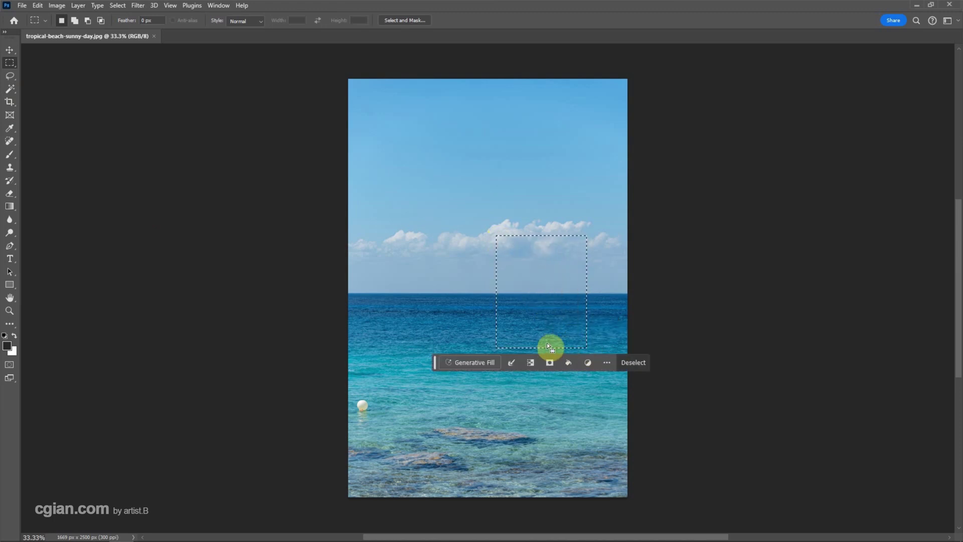
left_click(475, 365)
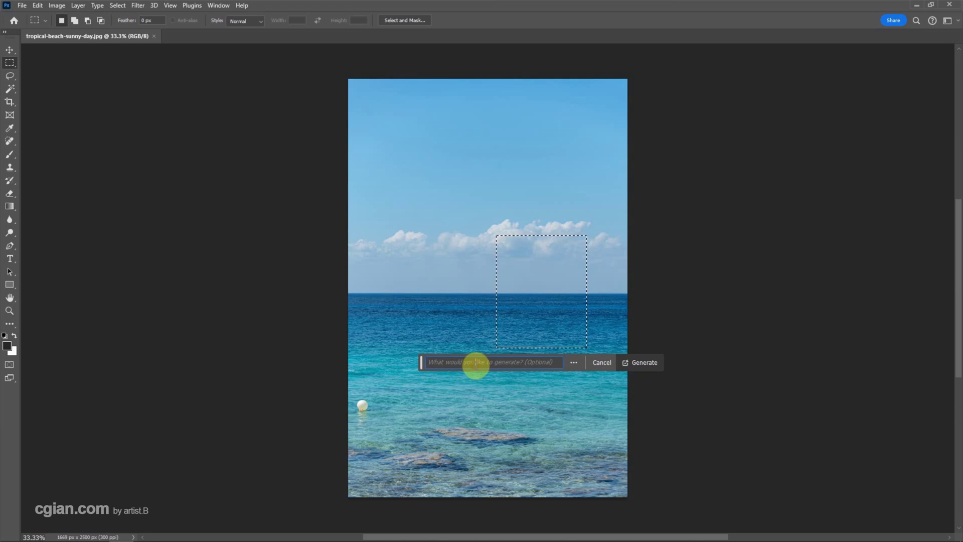
type("sail b")
type("oat")
Generate a sailboat from the prompt "sail boat"
left_click(652, 363)
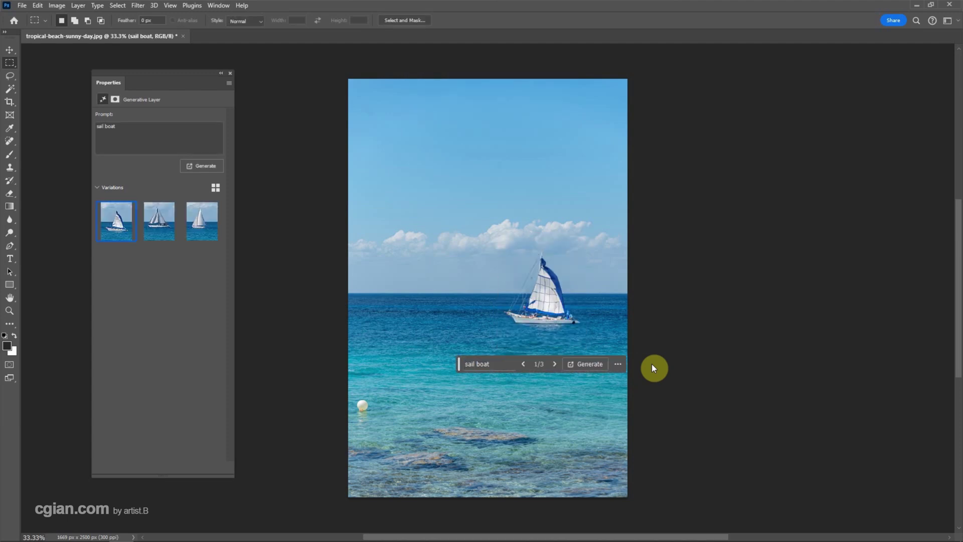
Choose the third, all-white sailboat variation and toggle its sail boat layer's visibility in Layers
mouse_move(116, 221)
left_click(159, 221)
left_click(194, 223)
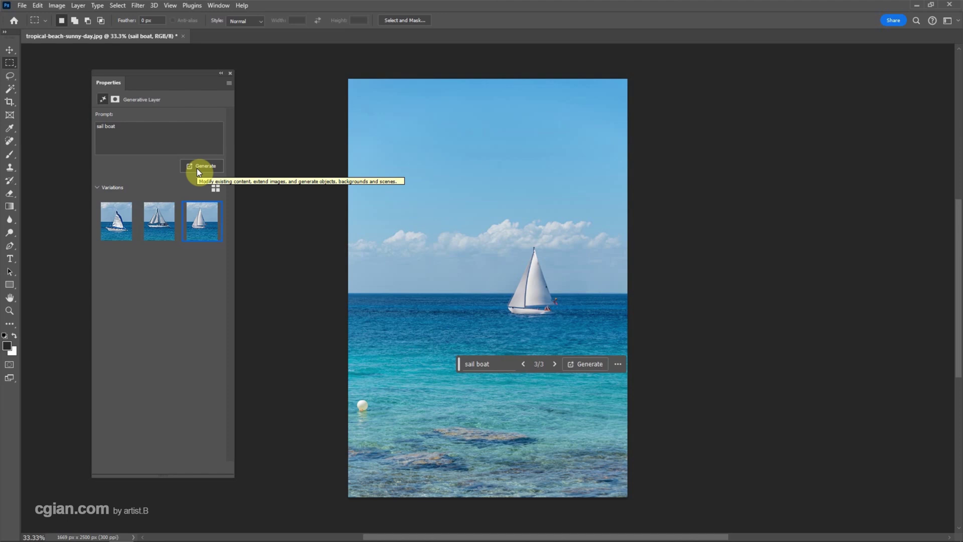
left_click(218, 6)
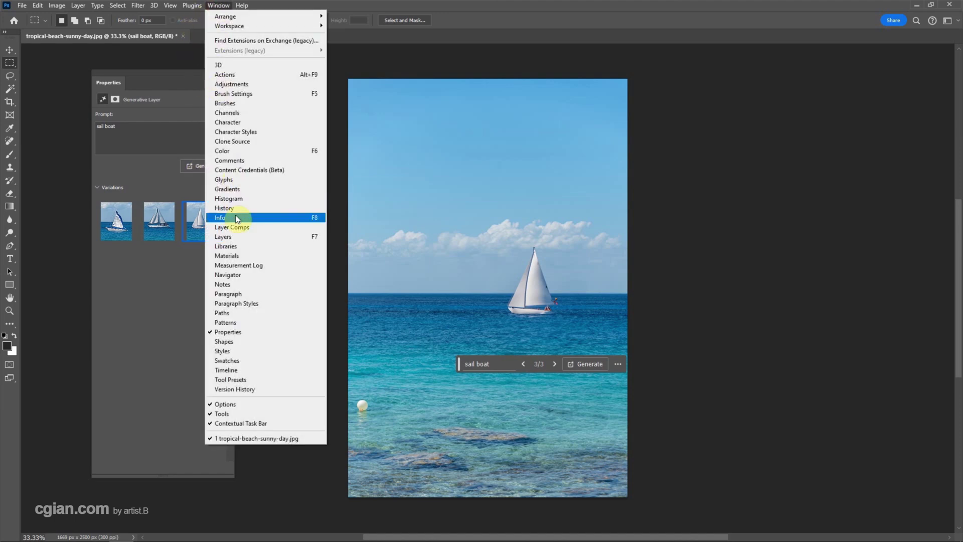
left_click(236, 237)
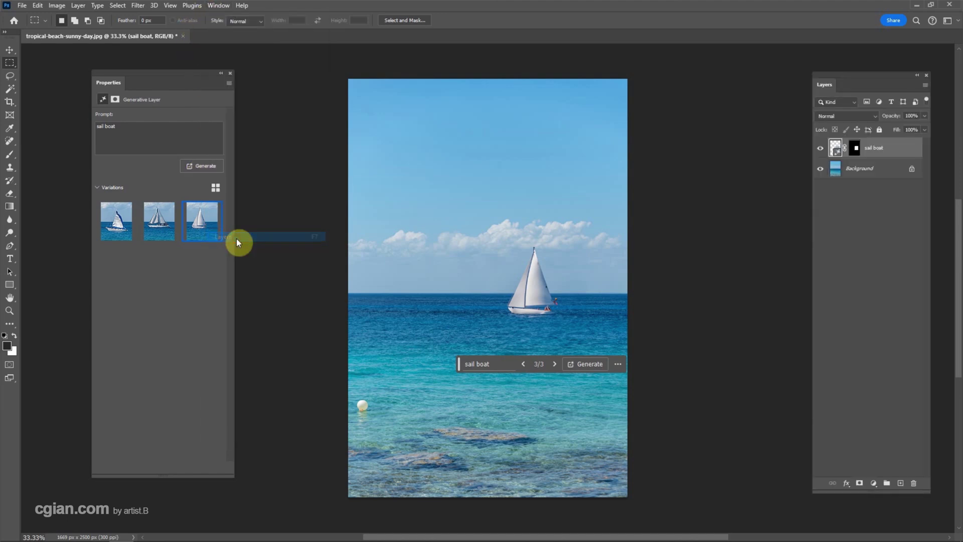
left_click(821, 150)
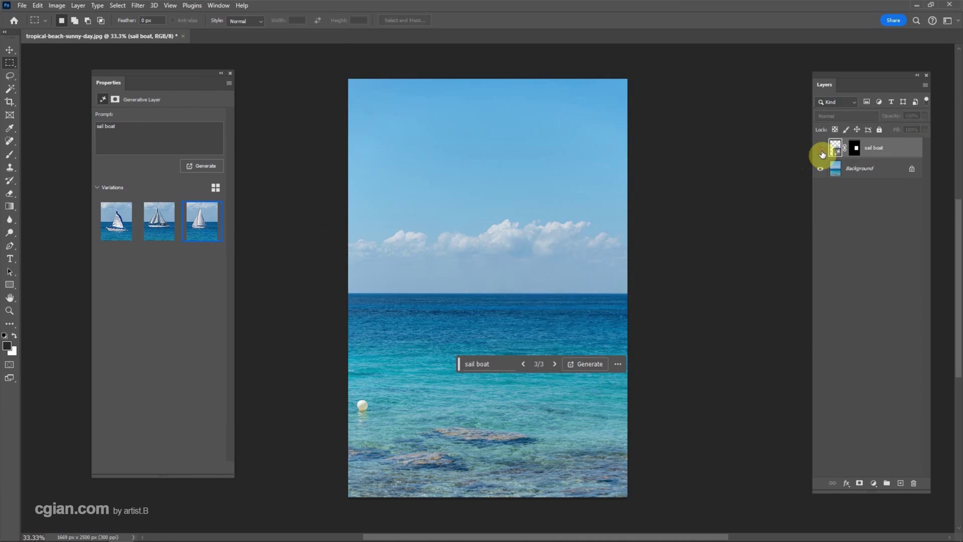
left_click(820, 149)
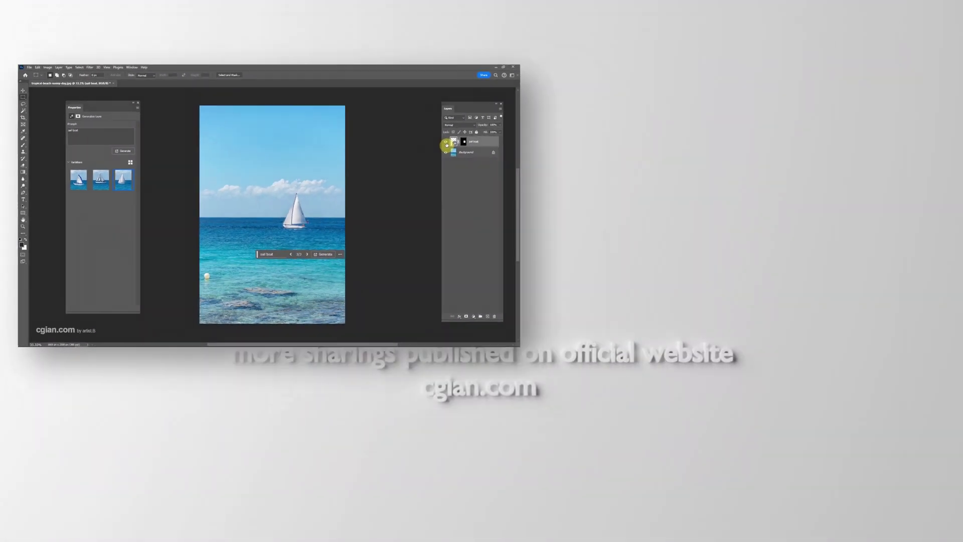